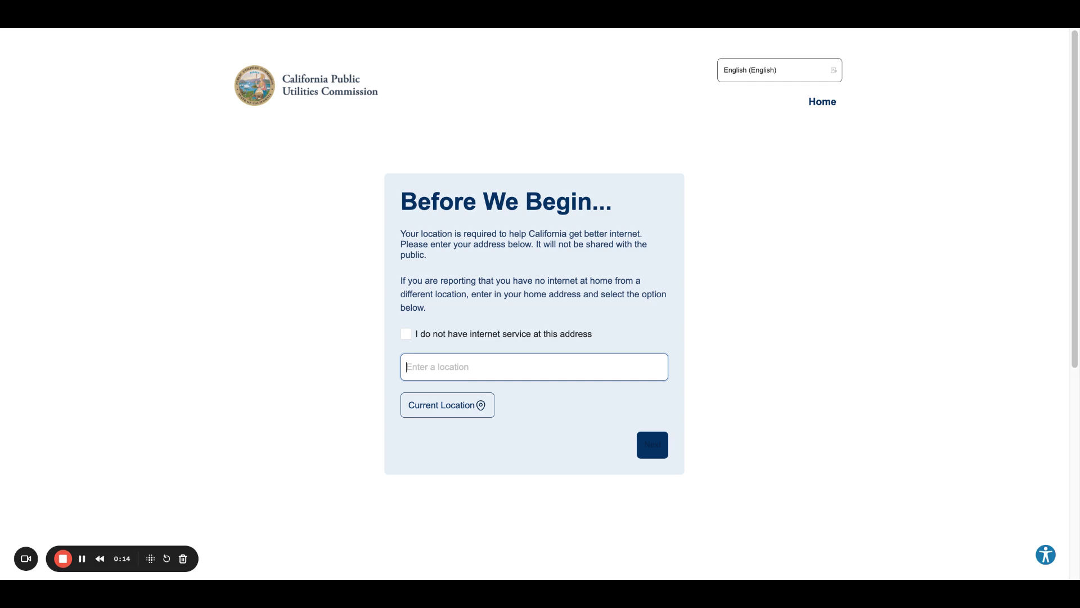
type("5802")
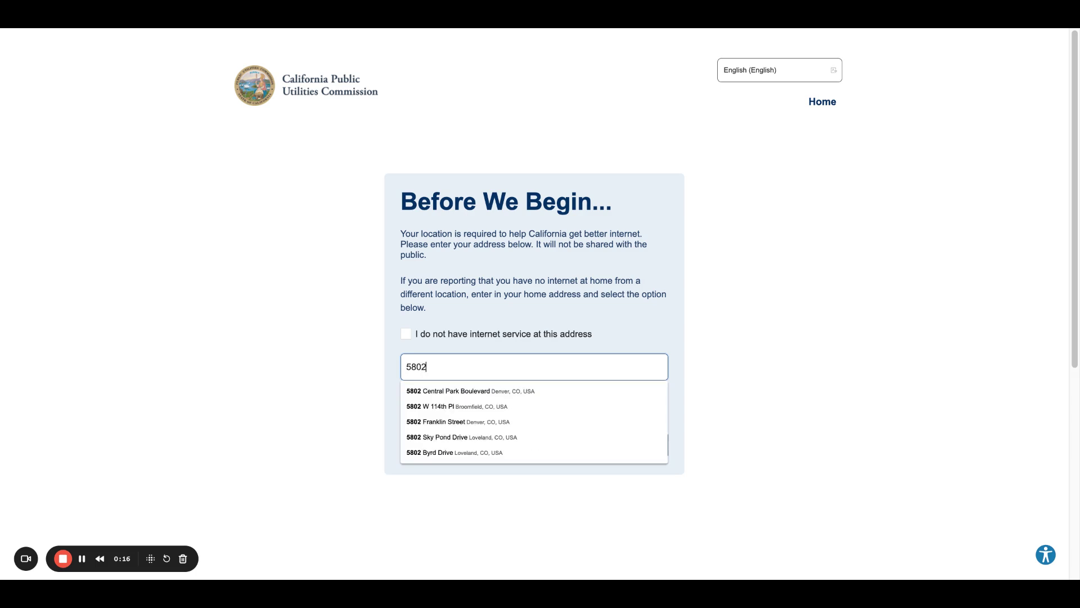
type(" Pacif")
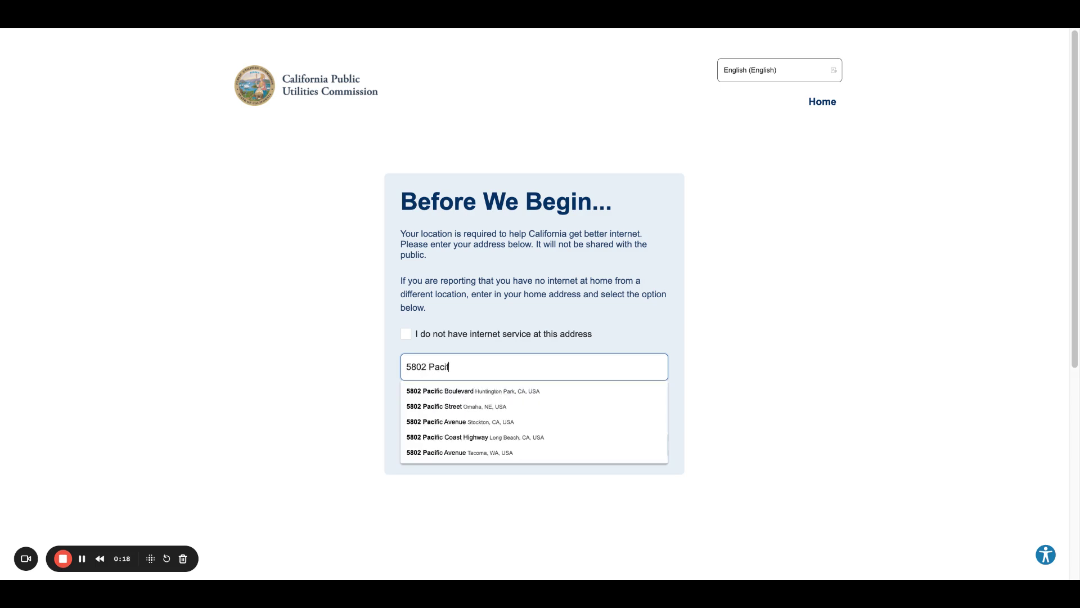
type("ic Height")
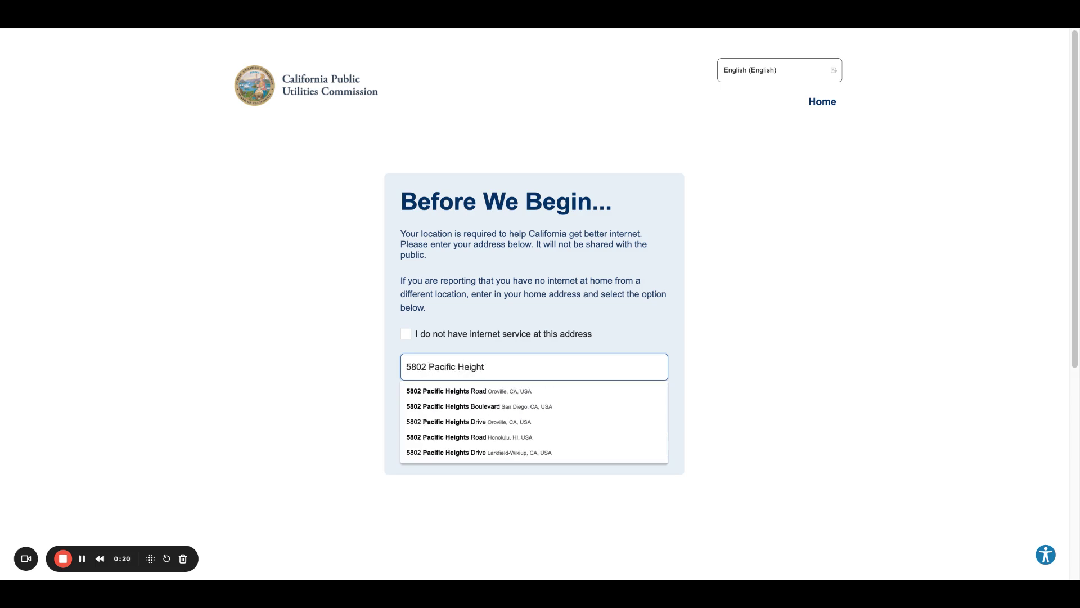
left_click(518, 395)
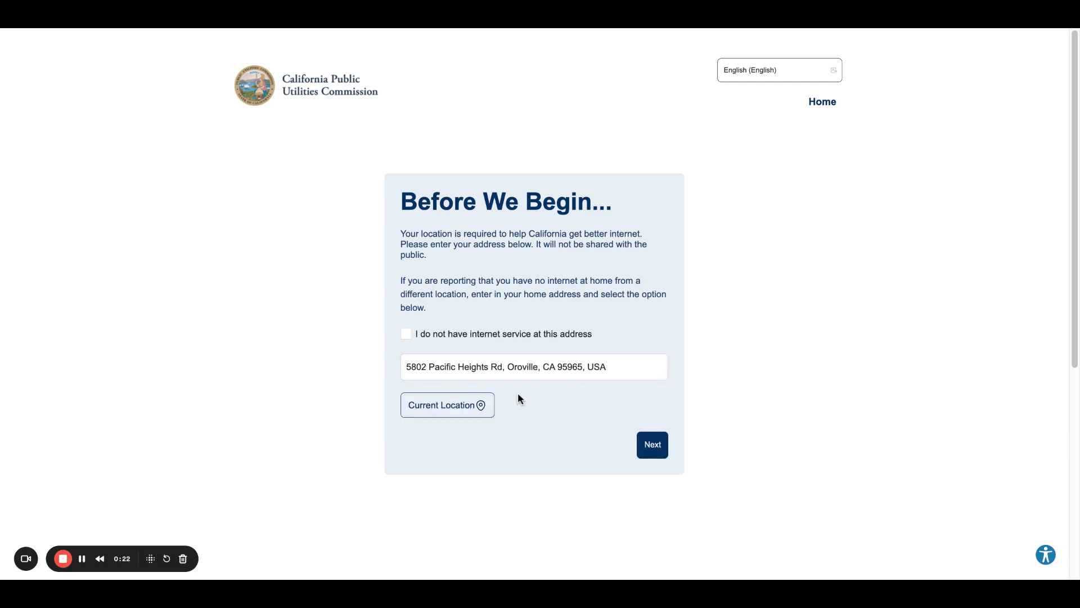
left_click(653, 447)
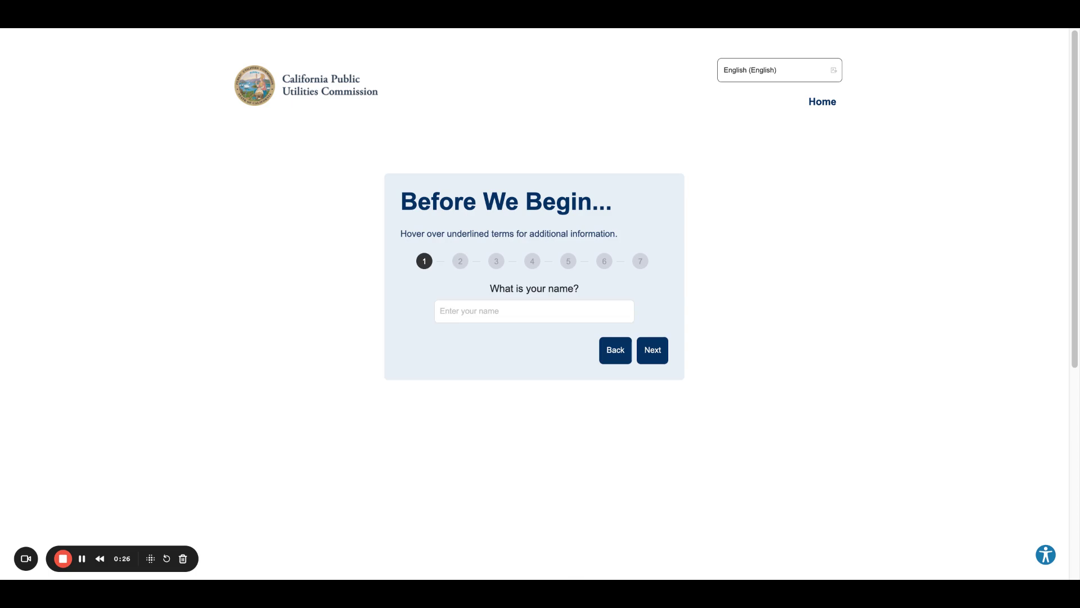
- Enter your name, agree to the accuracy attestation, and continue to the connection-type question
left_click(533, 310)
type("Keely Knight")
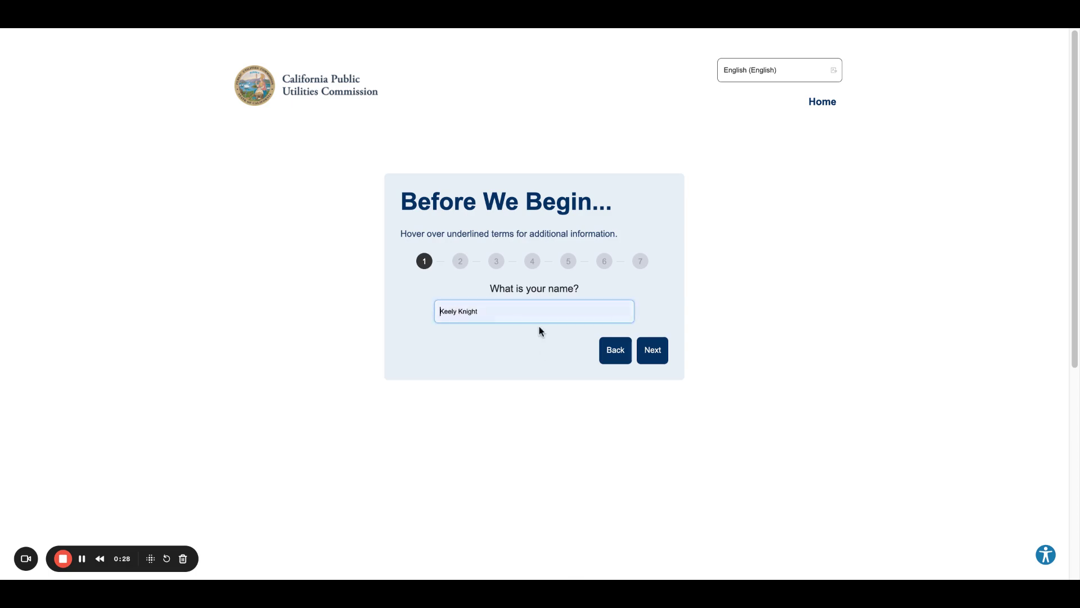
left_click(654, 352)
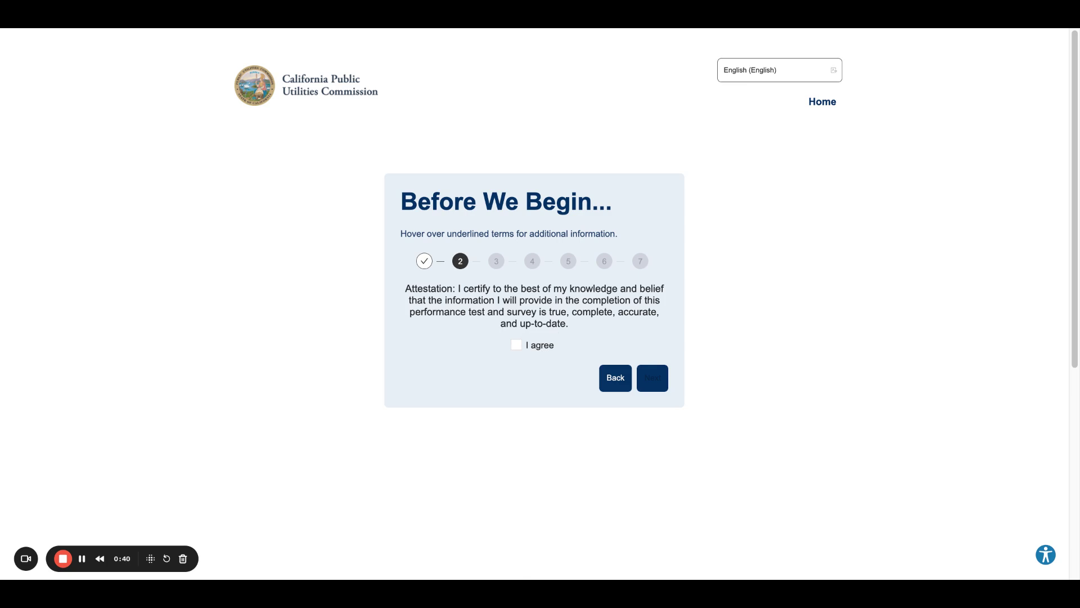
left_click(517, 344)
left_click(653, 379)
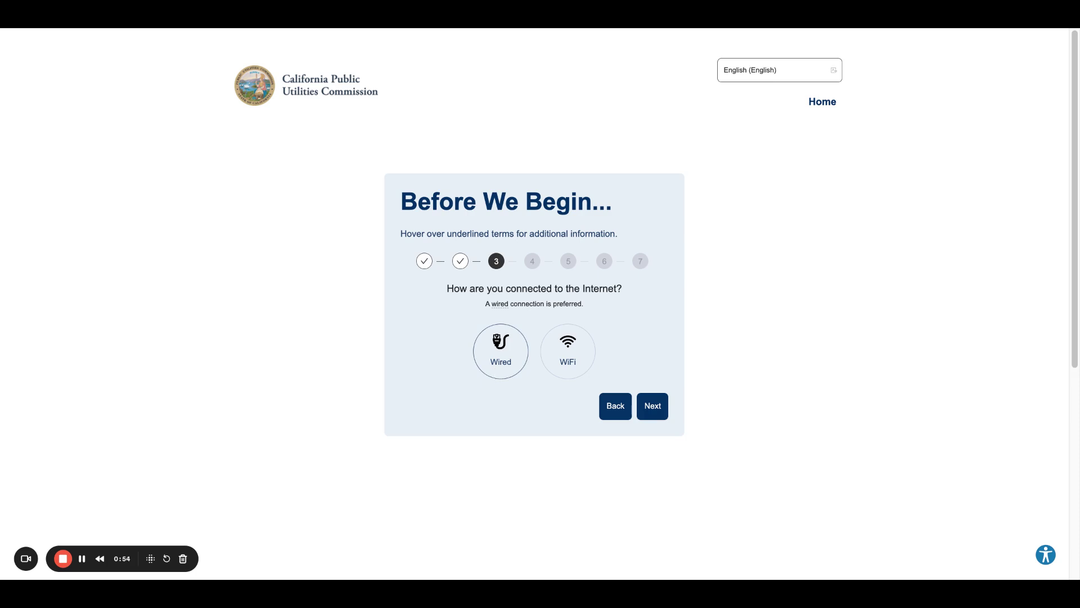
- Answer Wired for connection type and No for VPN use, reaching the advertised speeds question
left_click(501, 351)
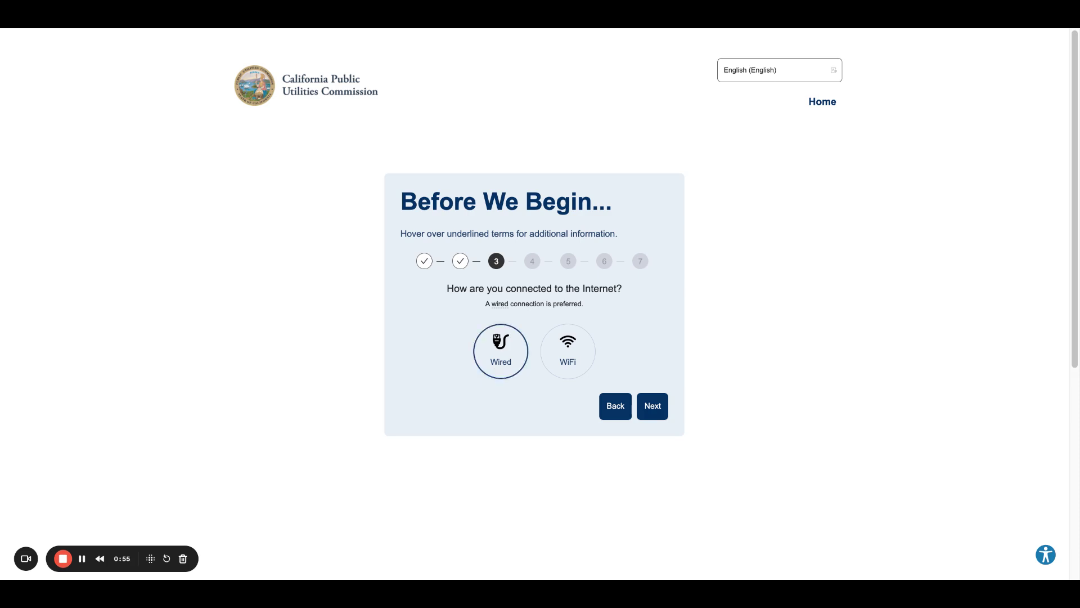
left_click(656, 416)
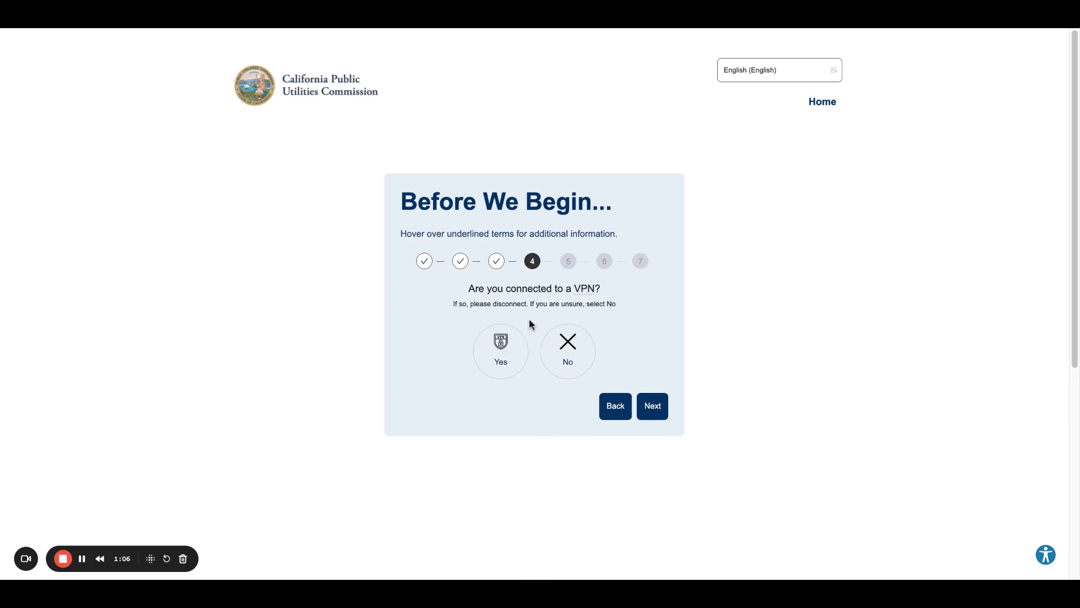
left_click(556, 354)
left_click(655, 408)
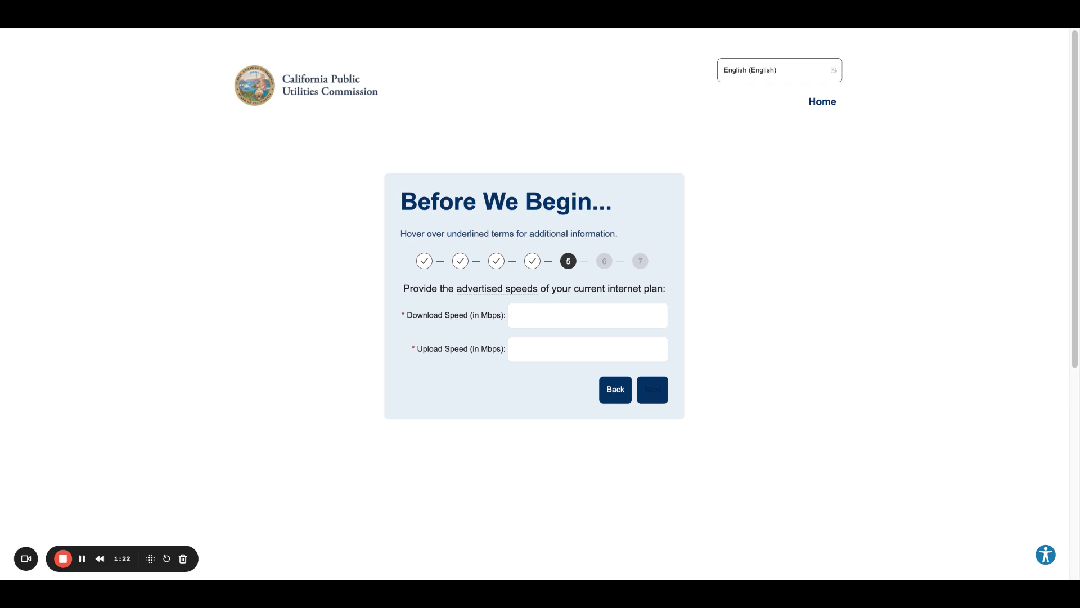
- Enter advertised speeds of 300 download and 20 upload, agree to results sharing, and continue
left_click(522, 313)
type("300")
left_click(543, 355)
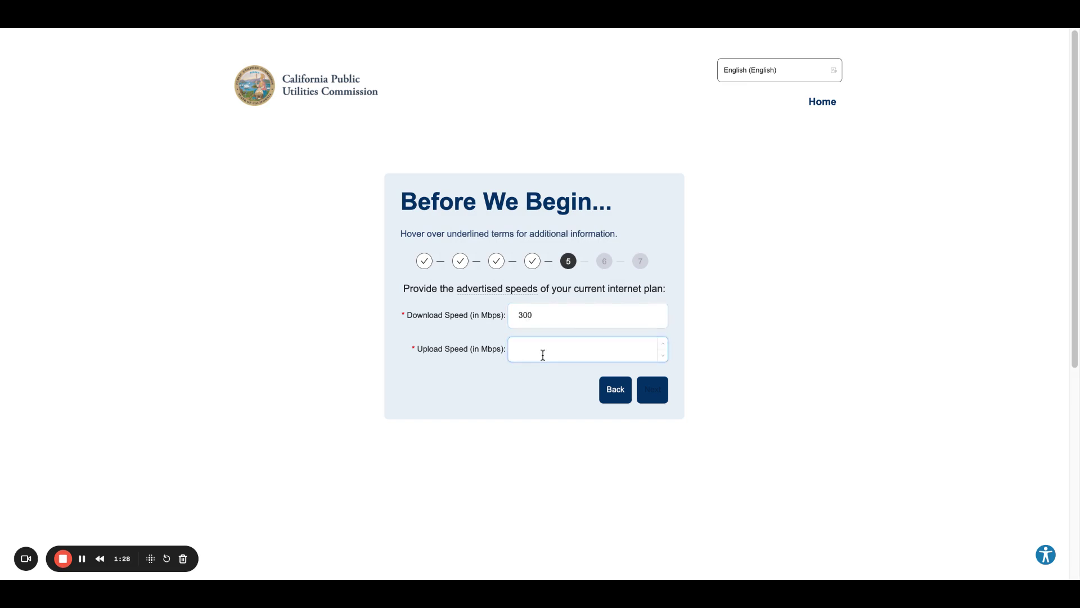
type("20")
left_click(652, 395)
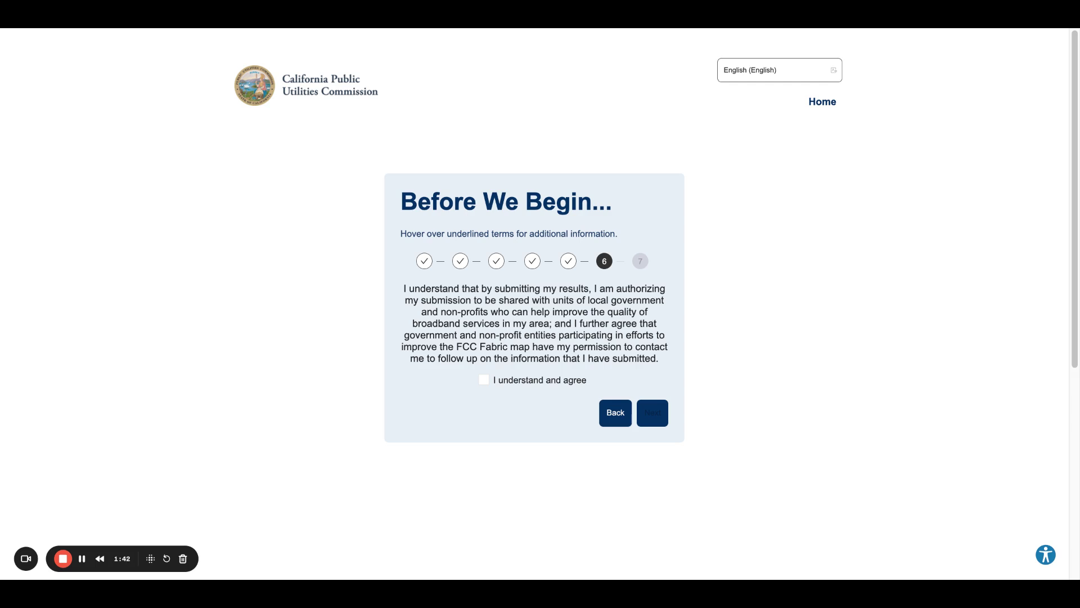
left_click(482, 381)
left_click(652, 413)
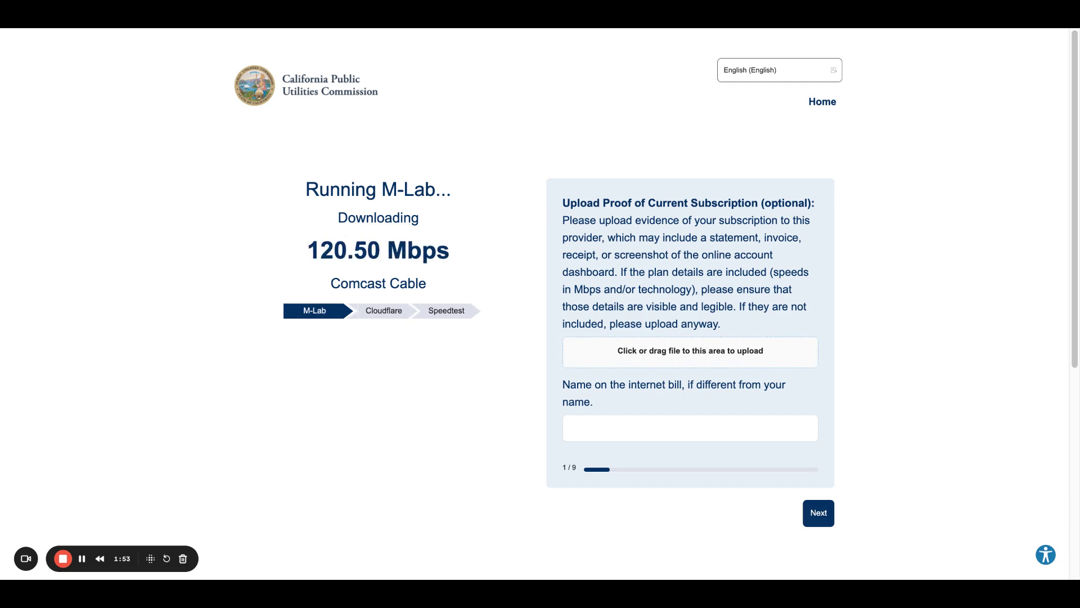
- Upload the invoice as subscription proof, enter the corrected billing name, and continue to the survey
left_click(607, 428)
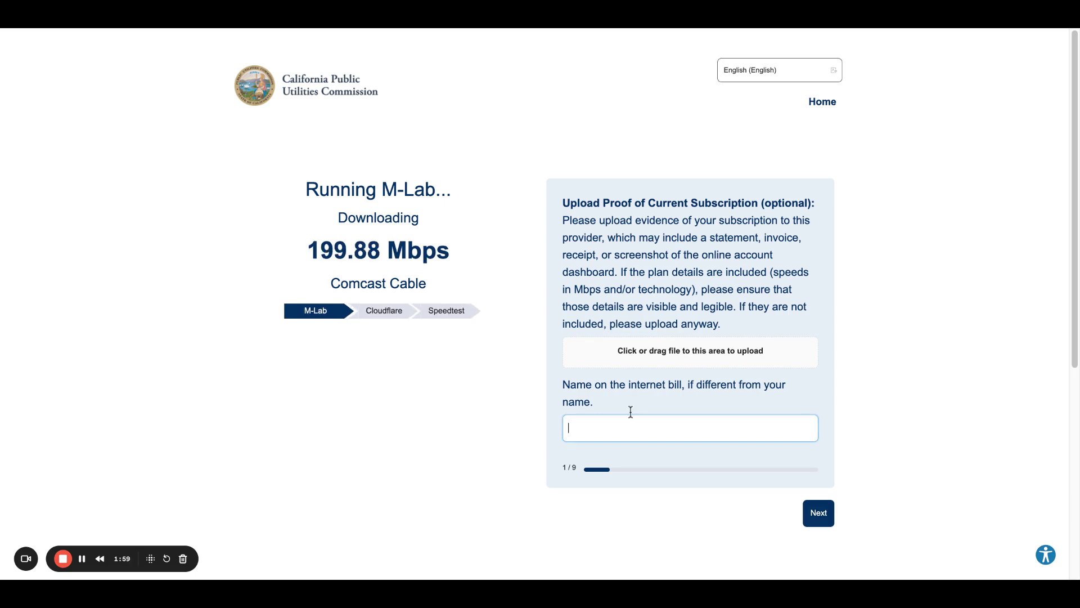
left_click(714, 359)
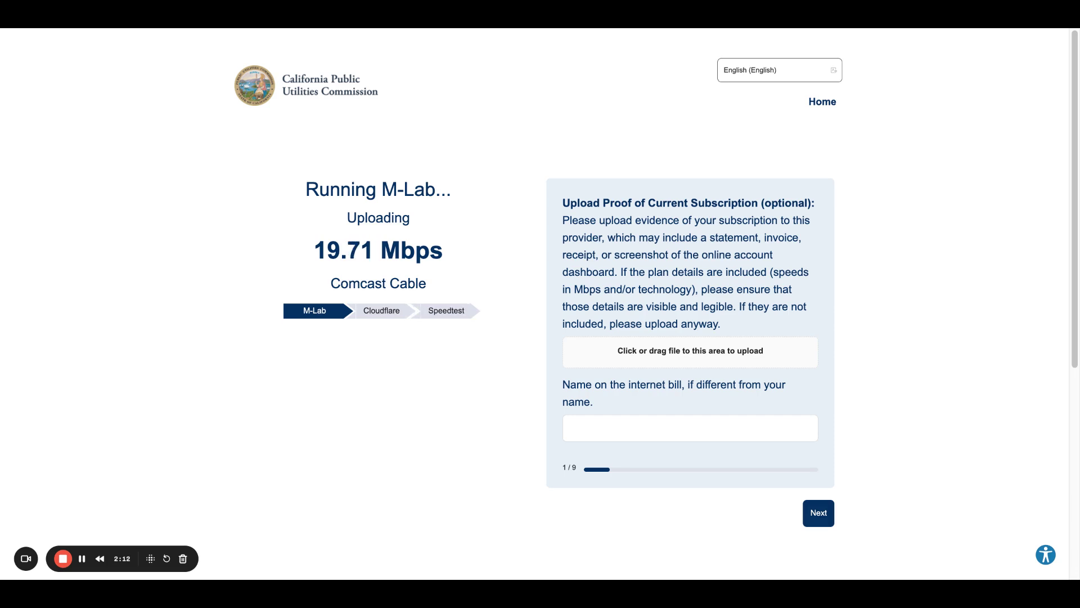
left_click(776, 424)
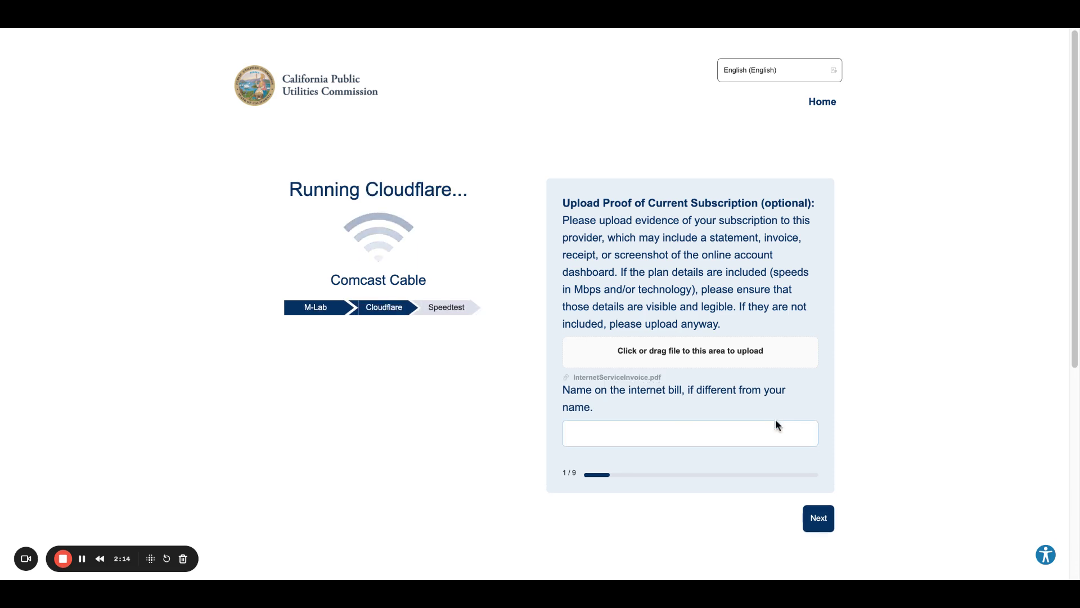
left_click(669, 437)
type("K")
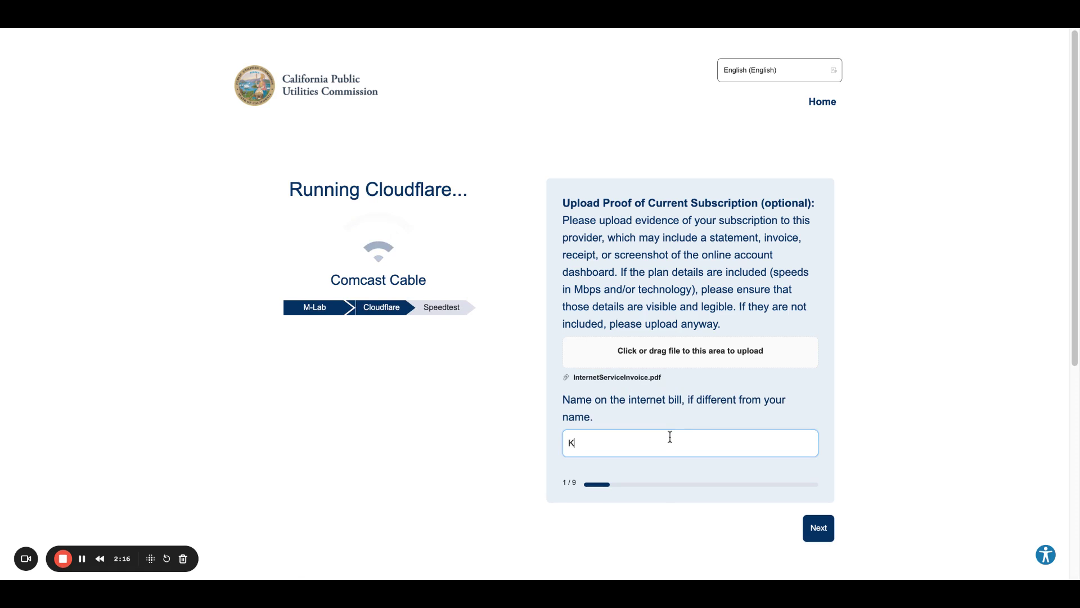
type("eely Knigh")
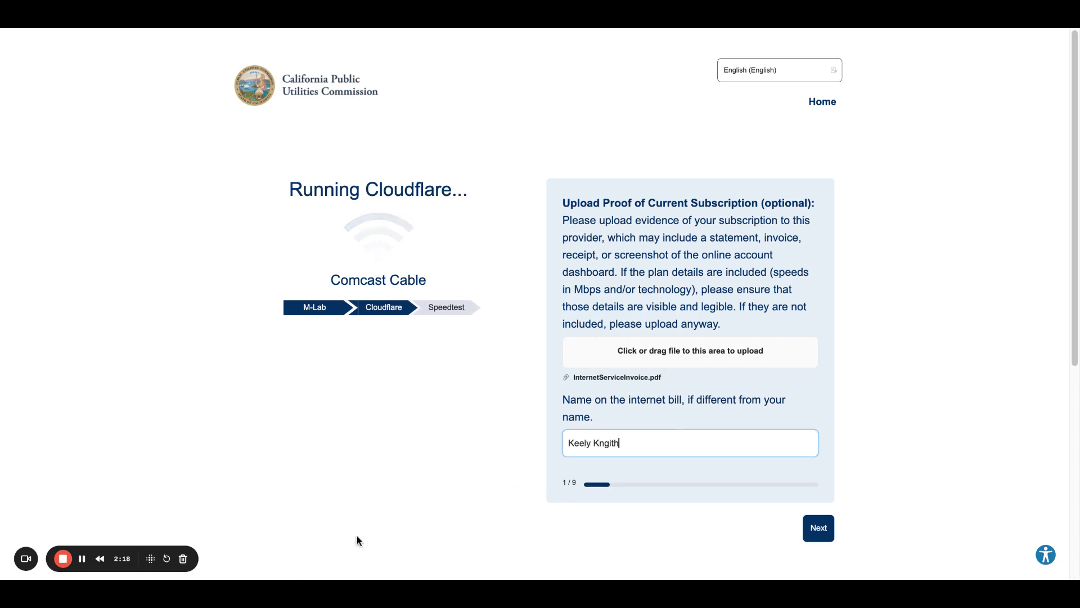
key("BackSpace")
key("BackSpace")
key("BackSpace")
type("i")
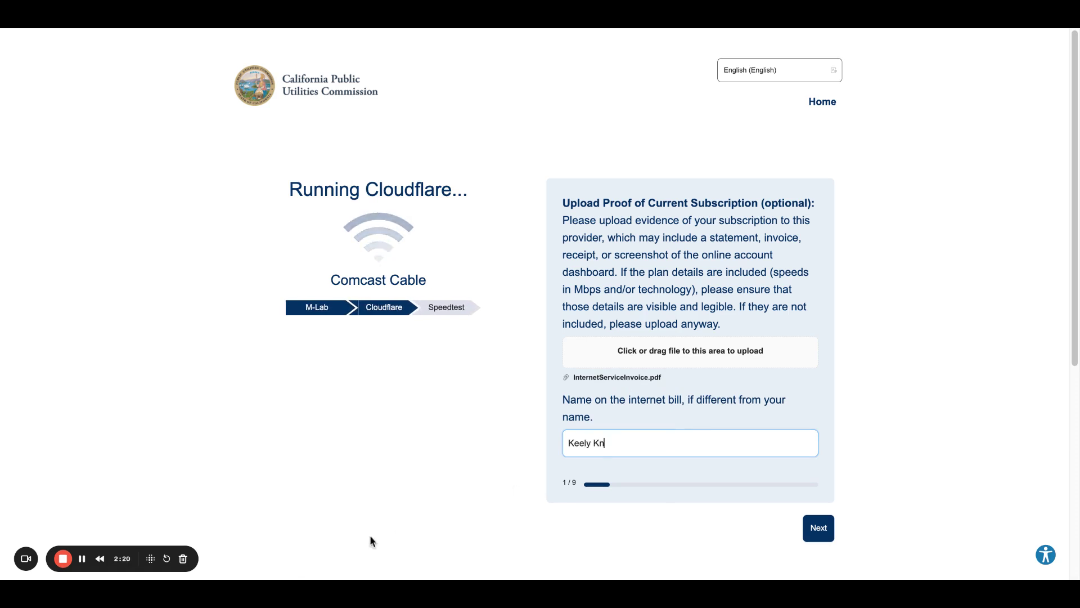
type("ght")
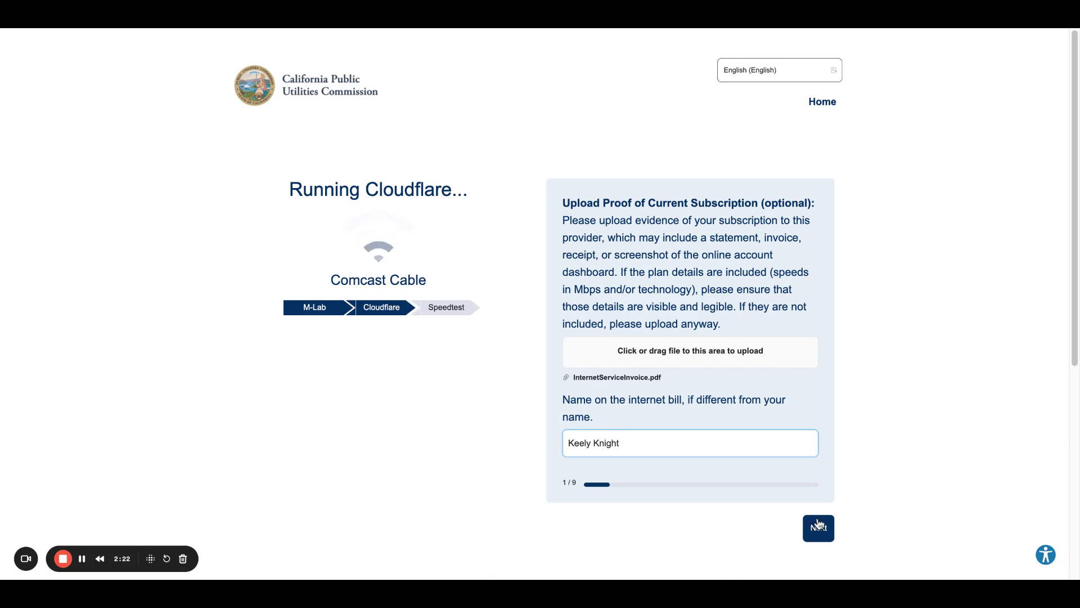
left_click(817, 527)
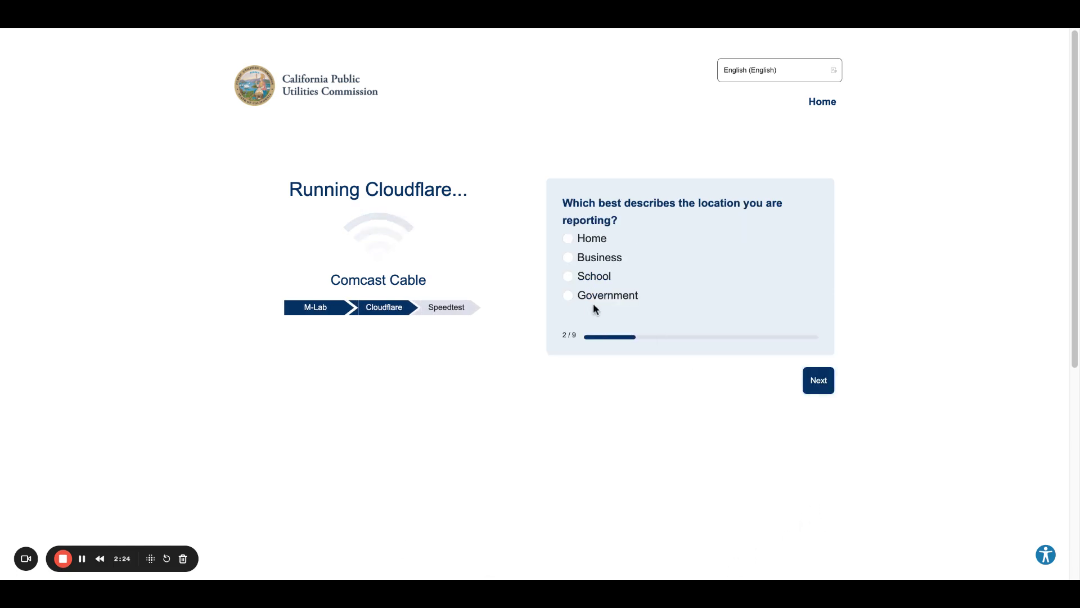
- Answer the location type, 5 devices online at once, and a household of 5 people
left_click(568, 240)
left_click(820, 381)
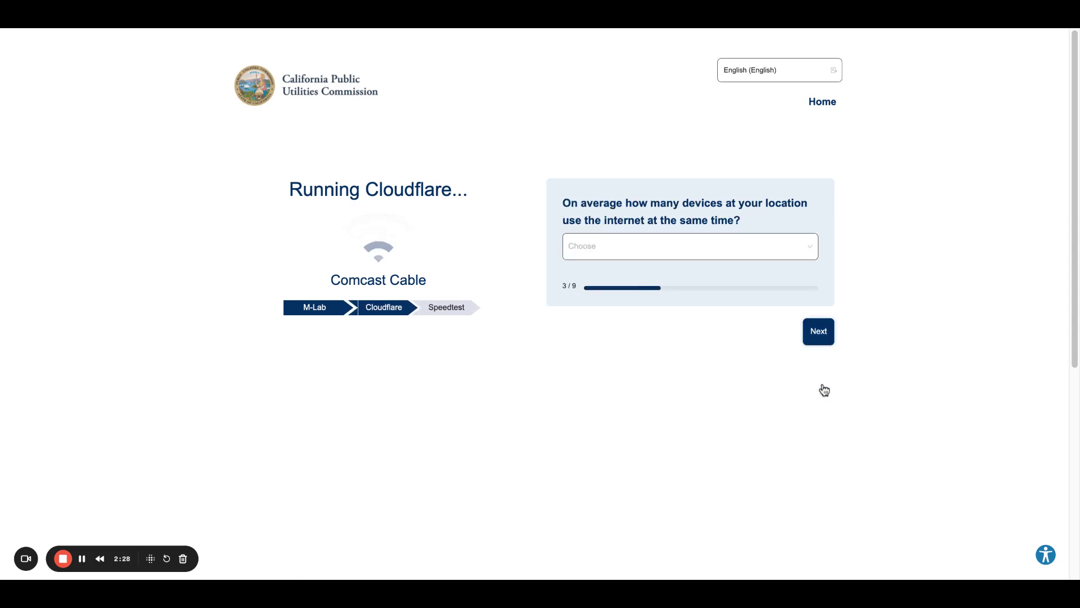
left_click(661, 255)
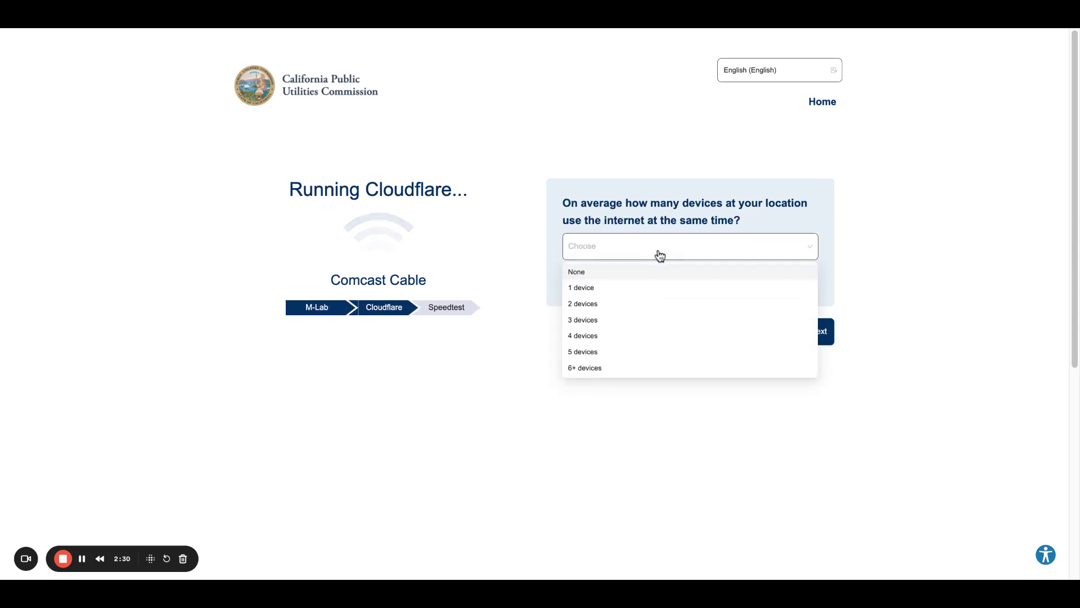
left_click(620, 351)
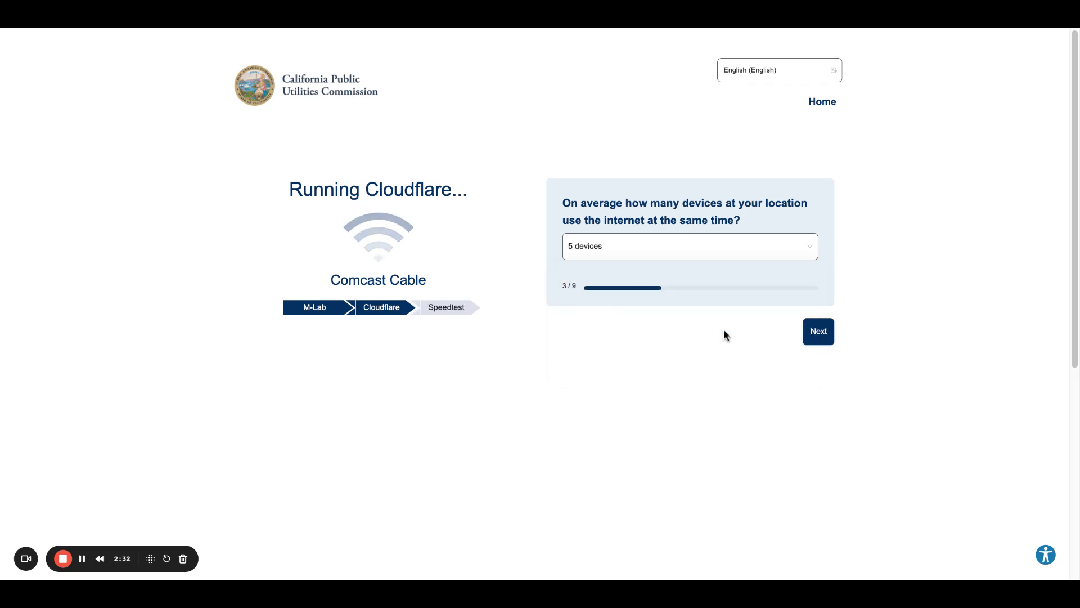
left_click(815, 330)
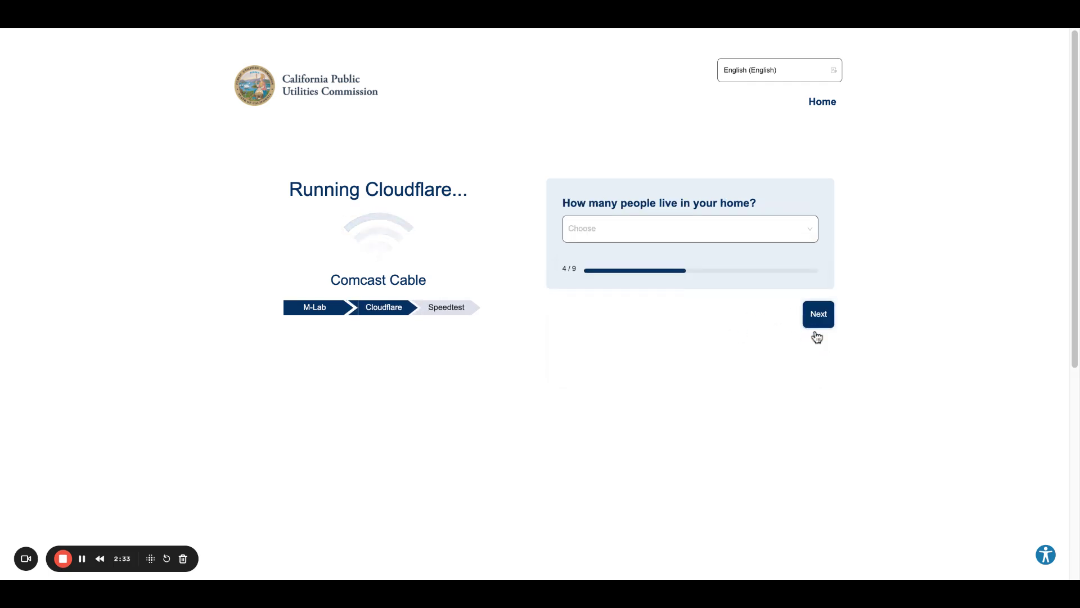
left_click(698, 237)
left_click(664, 319)
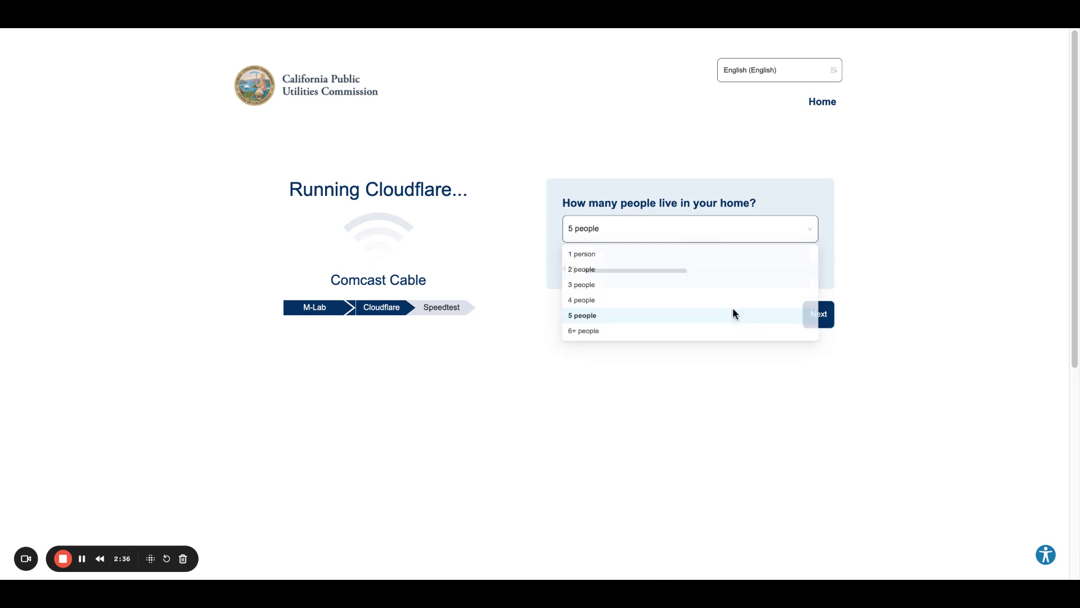
left_click(814, 318)
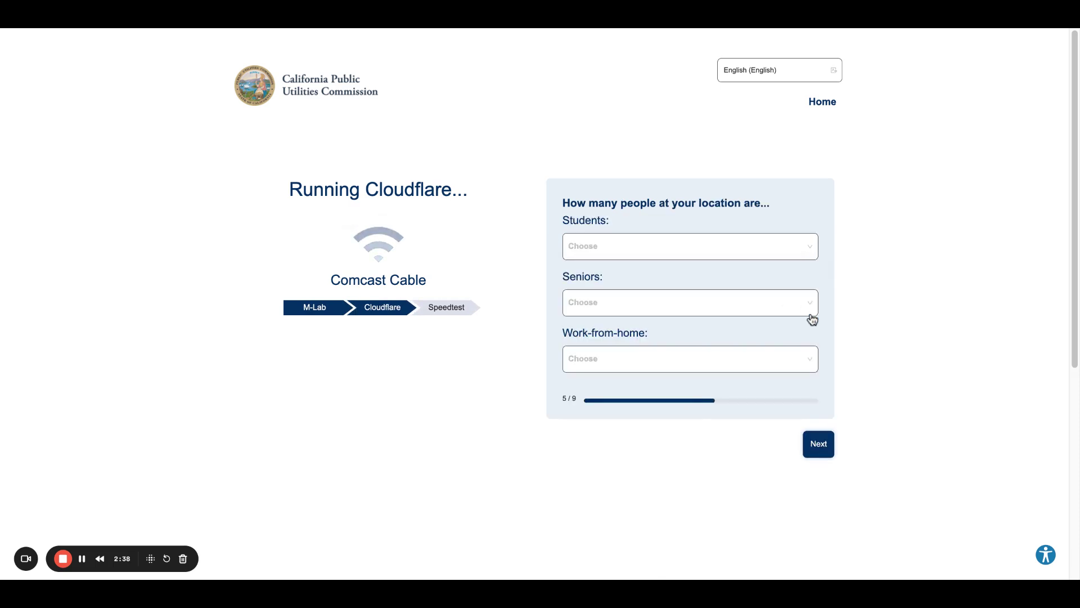
- Report 3 students, no seniors and 2 work-from-home people in the household
left_click(689, 254)
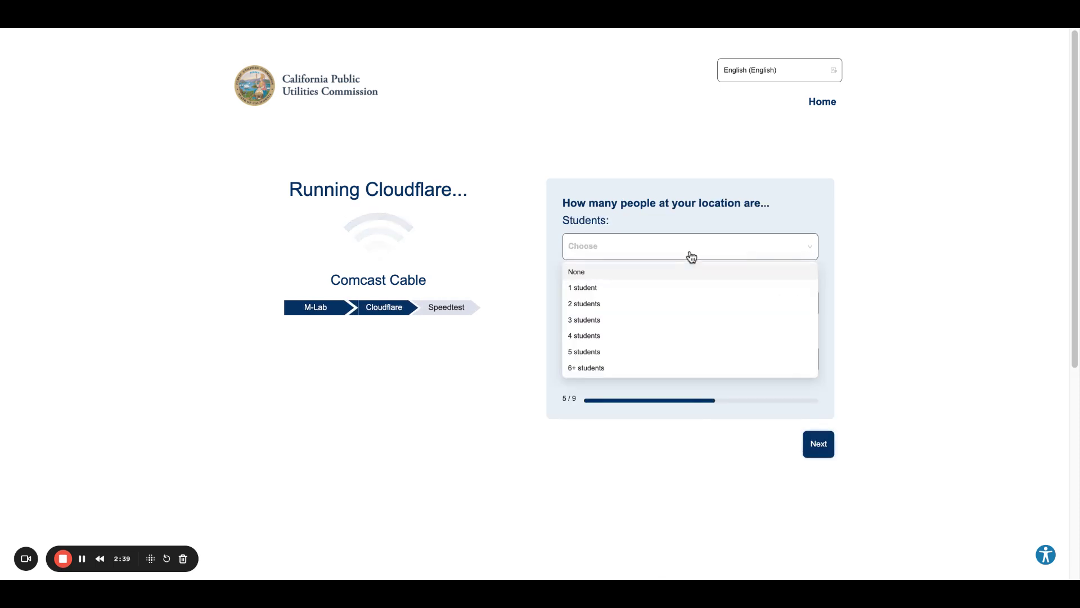
left_click(656, 319)
left_click(655, 304)
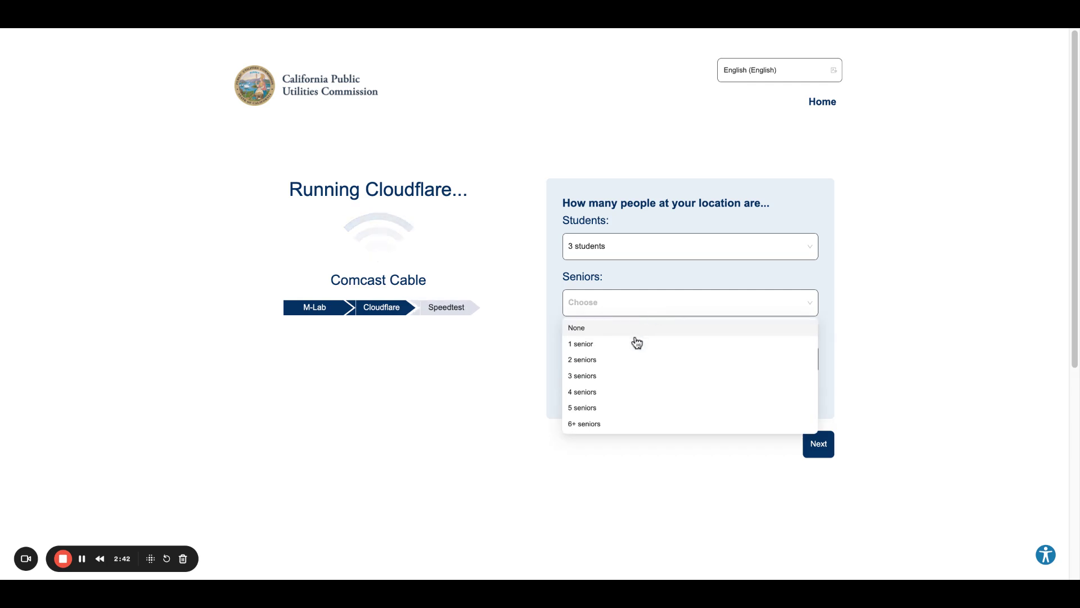
left_click(635, 328)
left_click(633, 356)
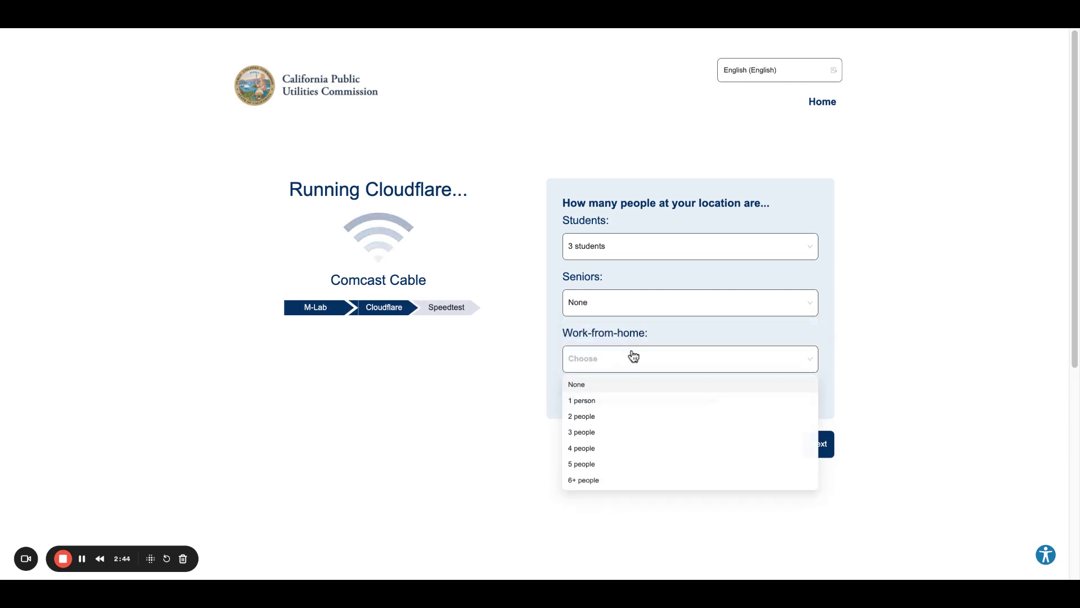
left_click(617, 417)
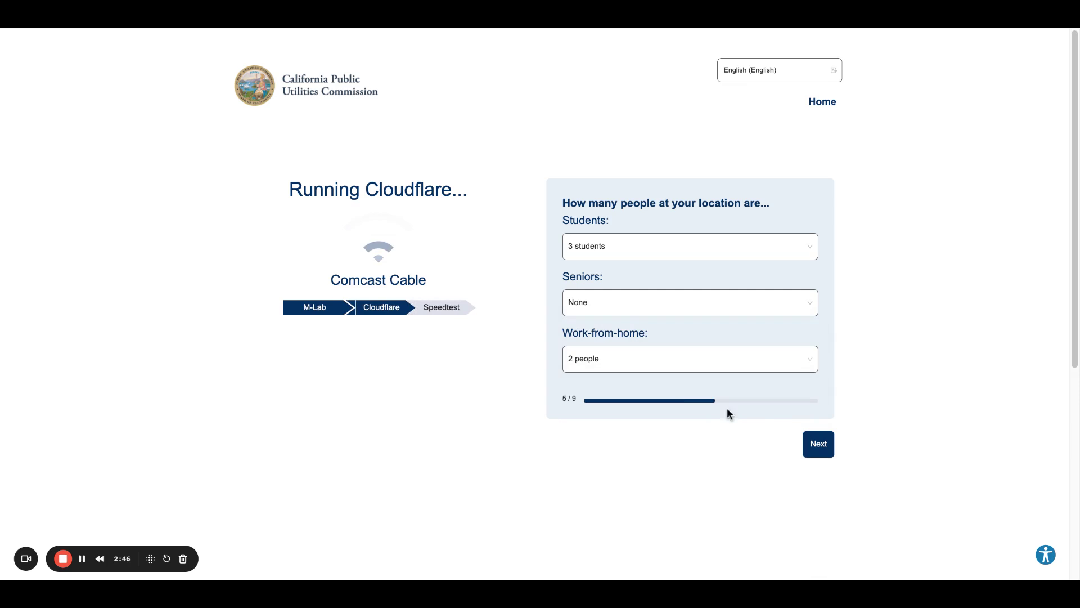
left_click(820, 454)
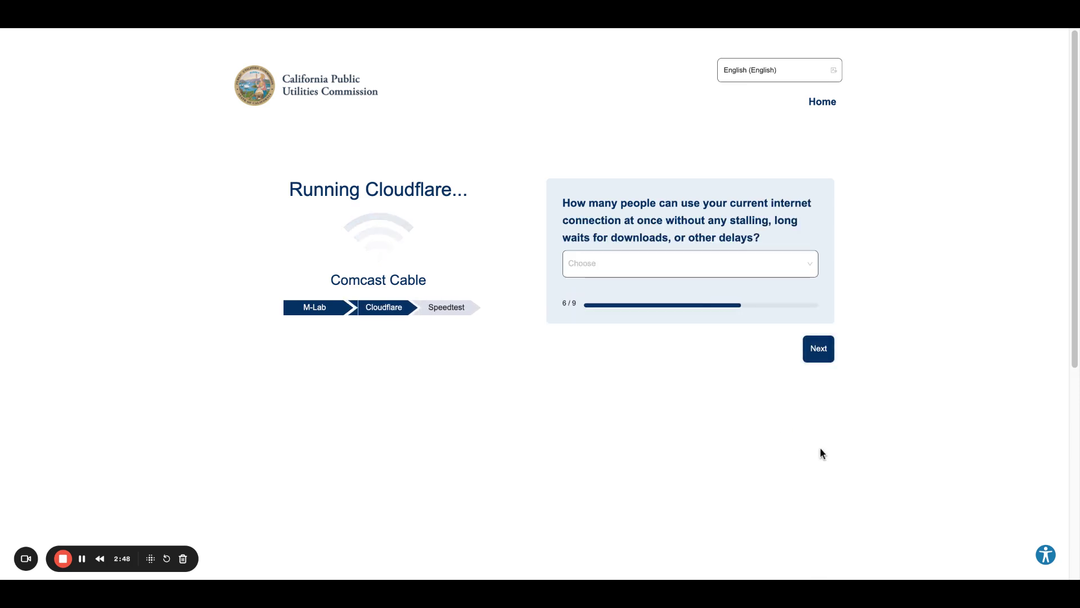
- Answer 3 simultaneous users and Yes to school or job training use
left_click(740, 273)
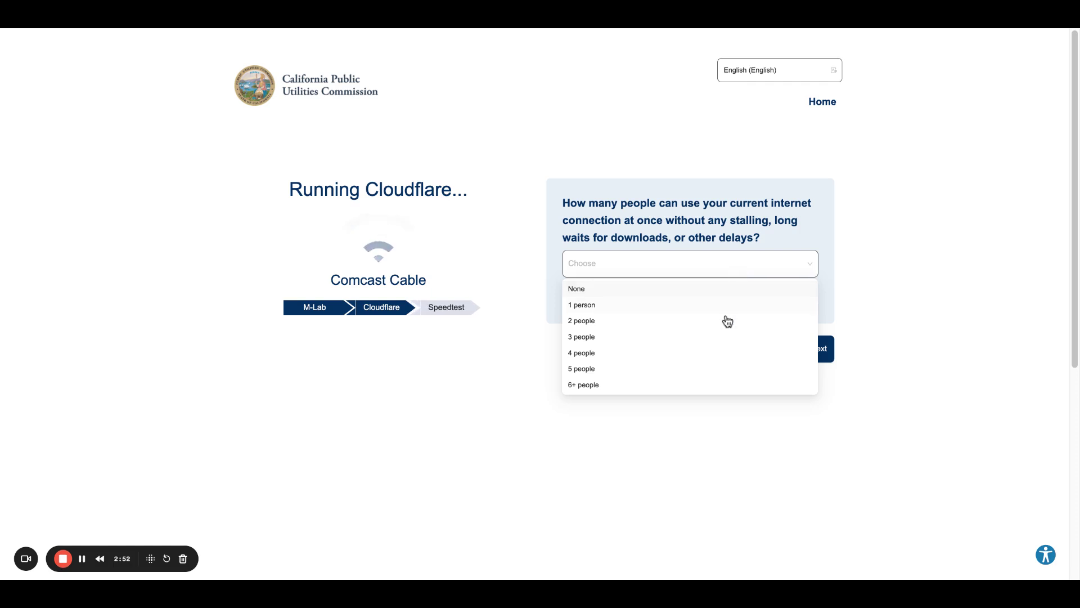
left_click(719, 337)
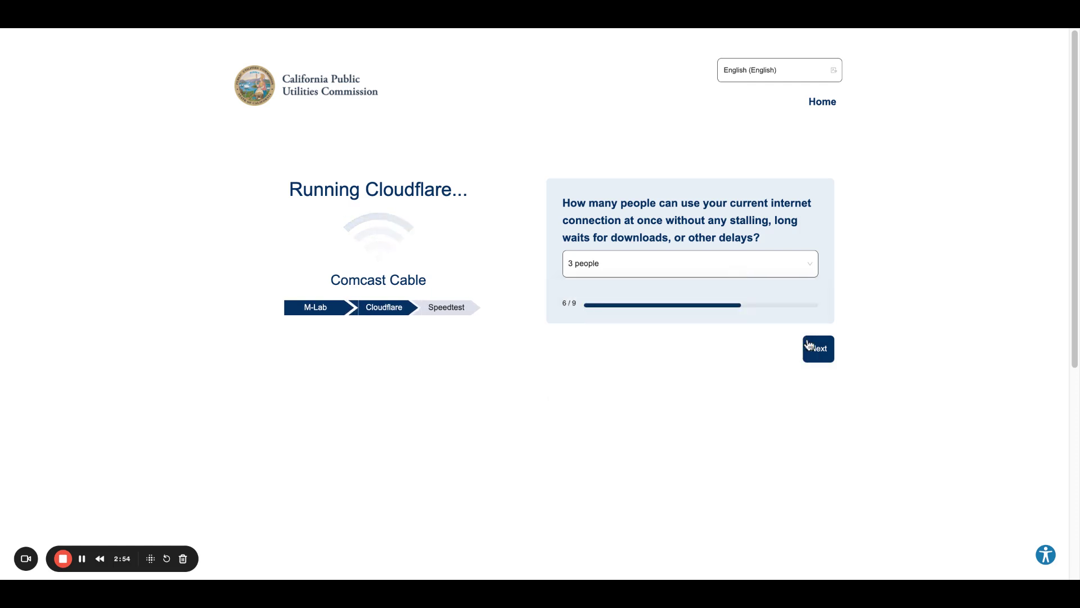
left_click(827, 358)
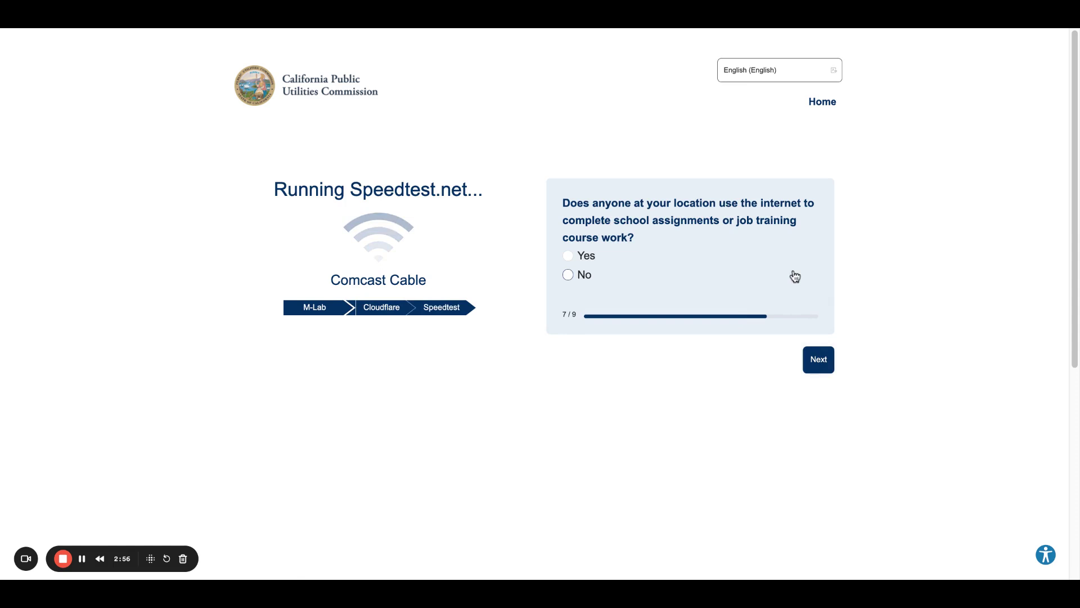
left_click(576, 257)
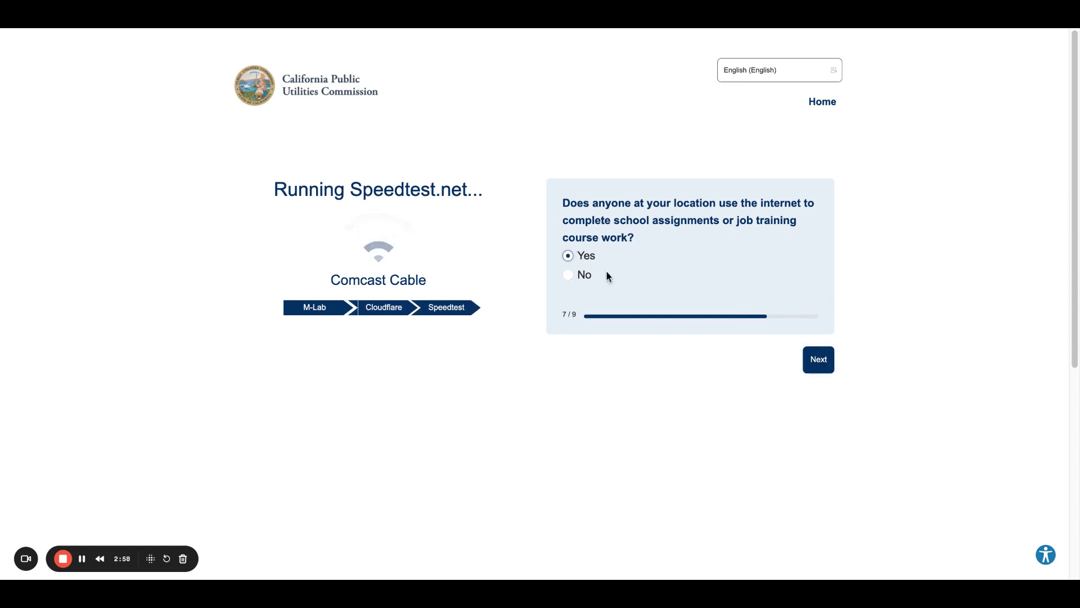
left_click(814, 366)
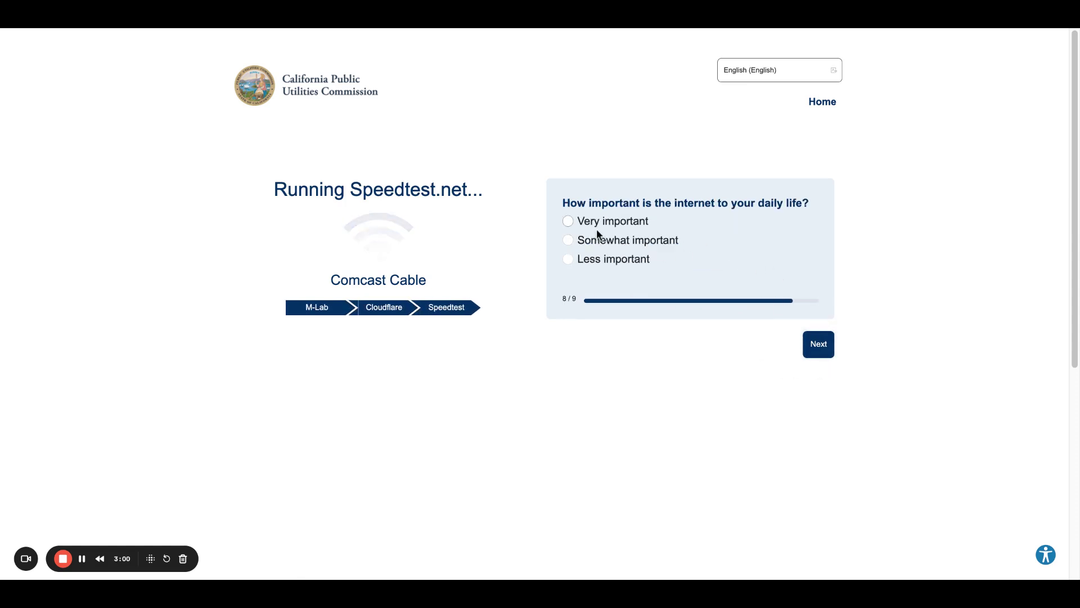
- Rate the internet Very important, choose Work as primary use, and submit the survey
left_click(568, 224)
left_click(816, 348)
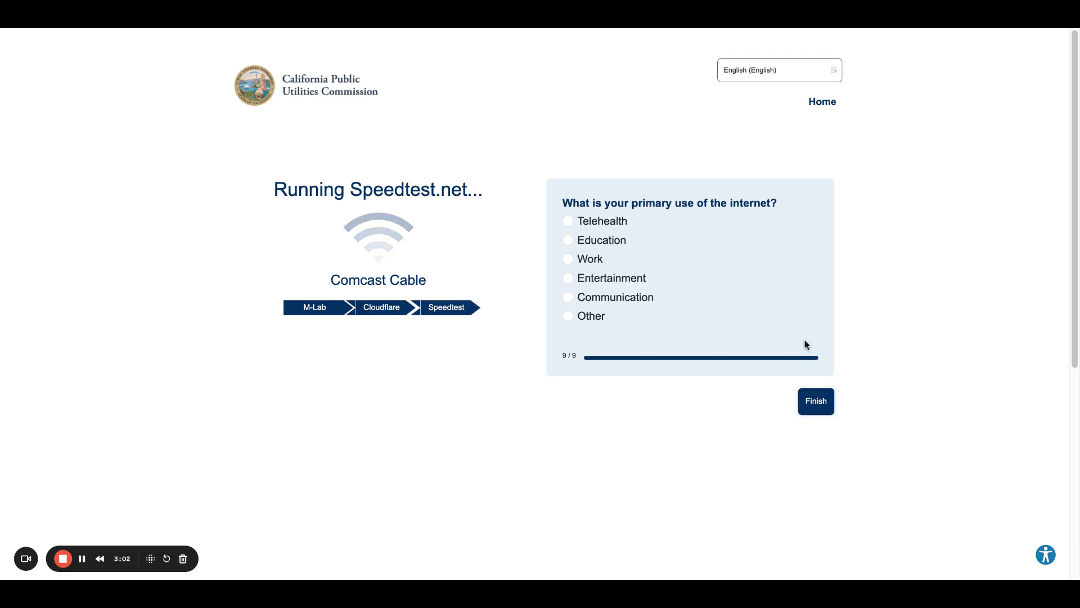
left_click(568, 258)
left_click(812, 405)
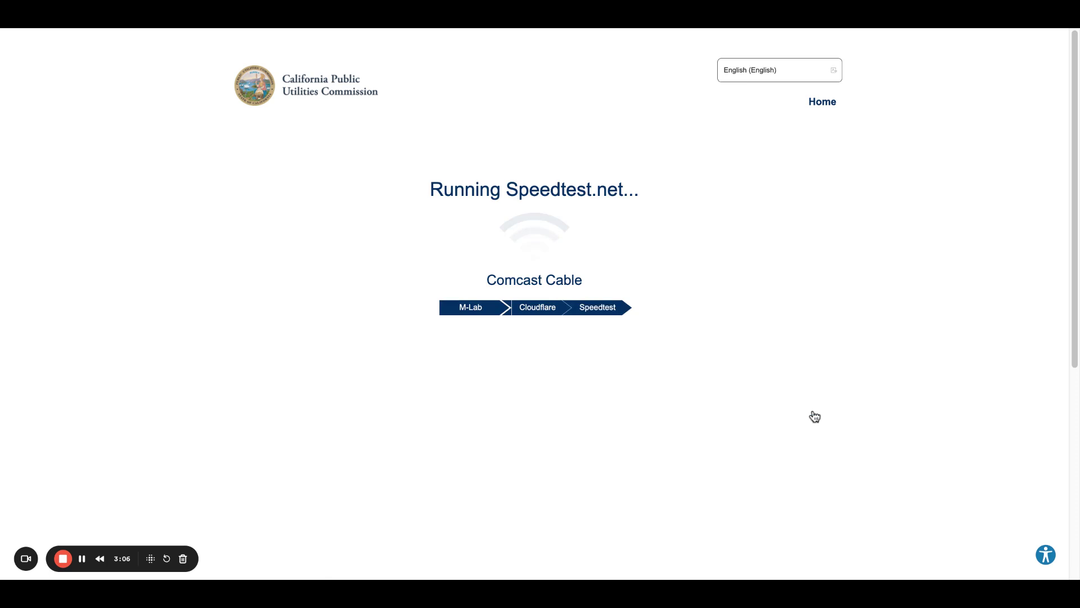